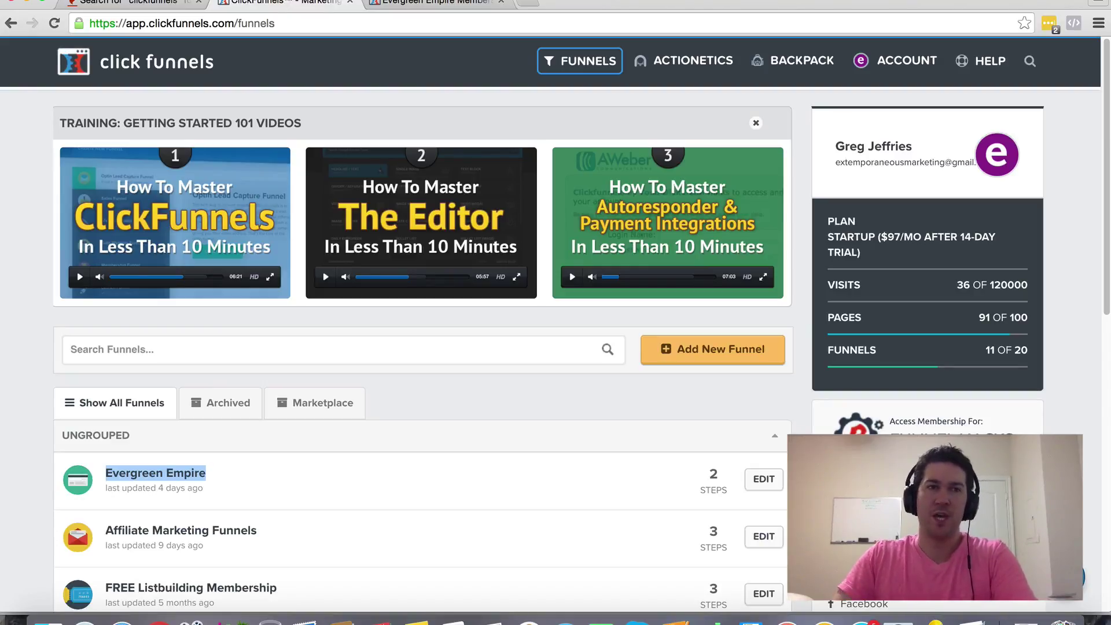
- Deselect the Evergreen Empire text and bring up the ACCOUNT dropdown in the top navigation
{"action": "left_click", "coordinate": [39, 100]}
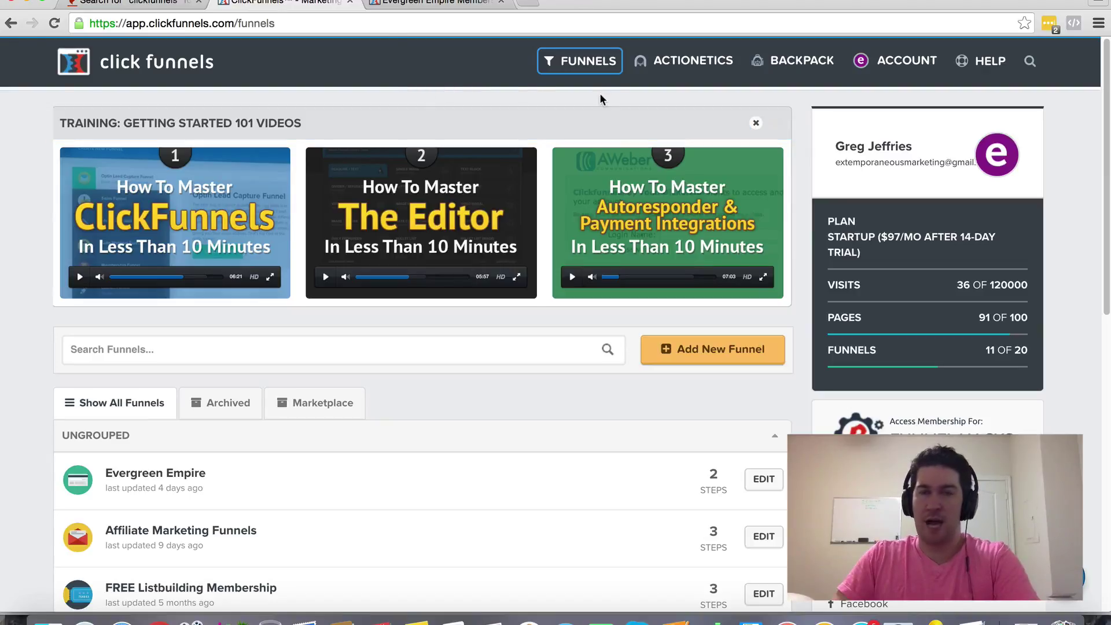
{"action": "mouse_move", "coordinate": [904, 69]}
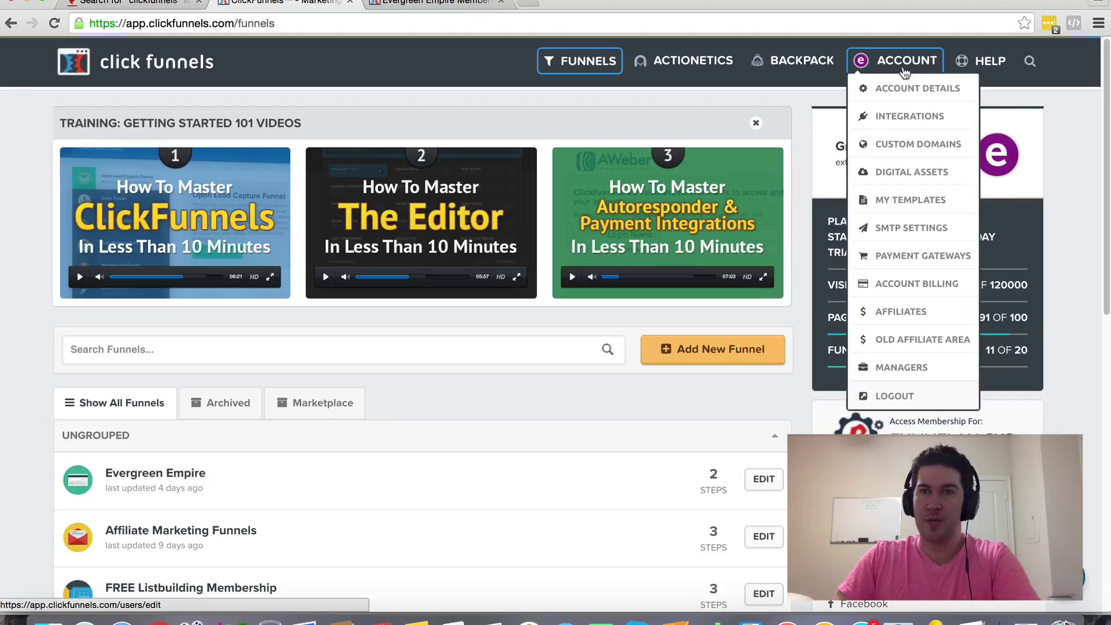
- Open ACCOUNT > Integrations and preview, then dismiss, the integration search tags
{"action": "left_click", "coordinate": [906, 117]}
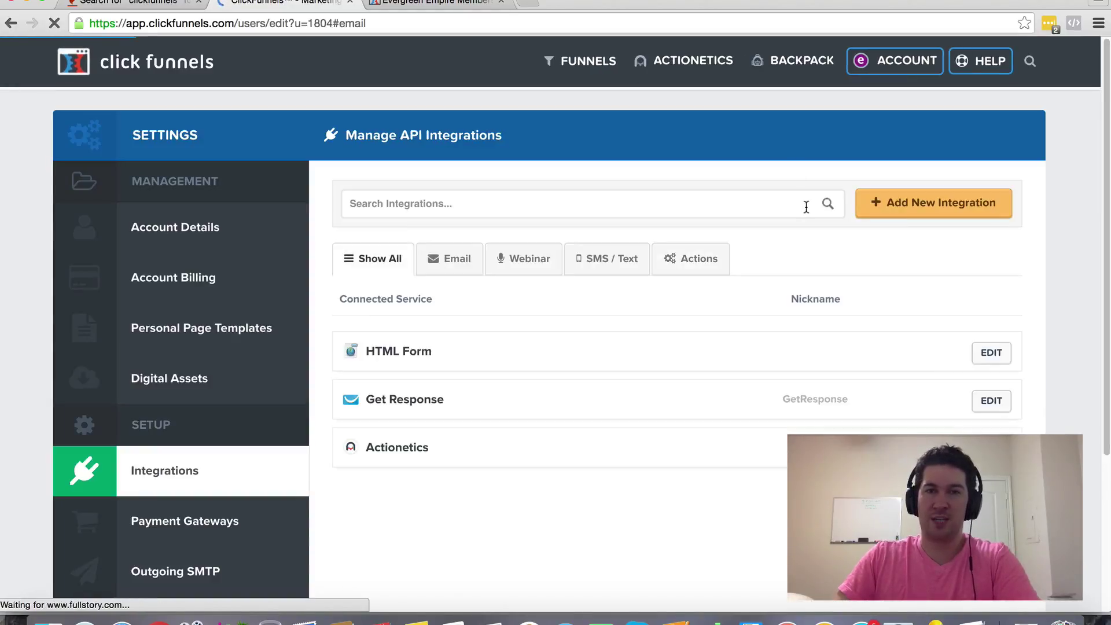
{"action": "left_click", "coordinate": [224, 523]}
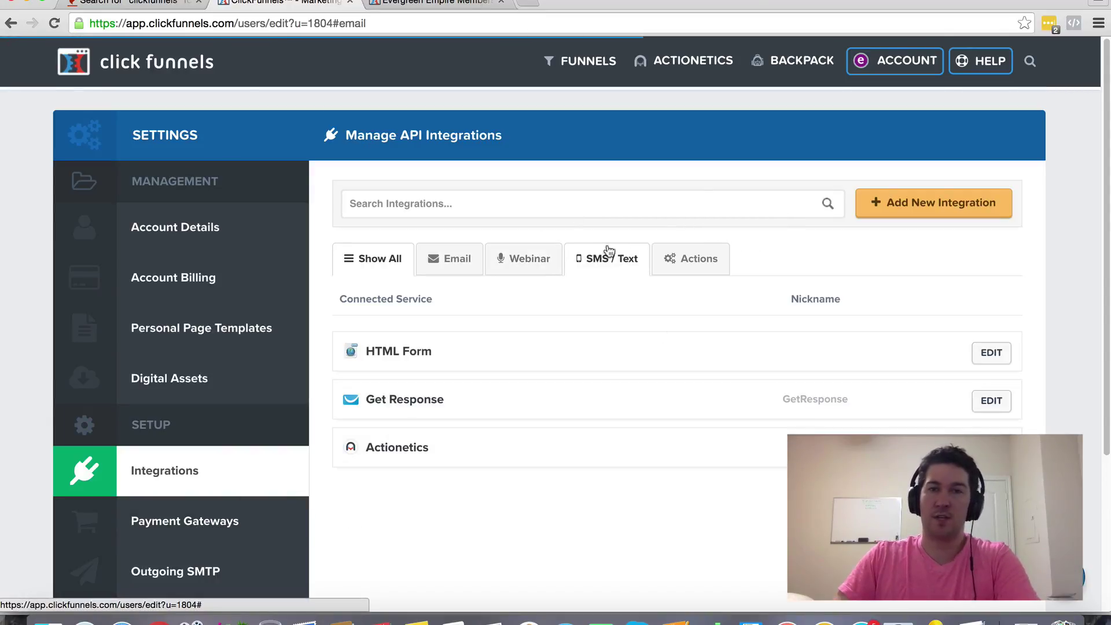
{"action": "left_click", "coordinate": [766, 209]}
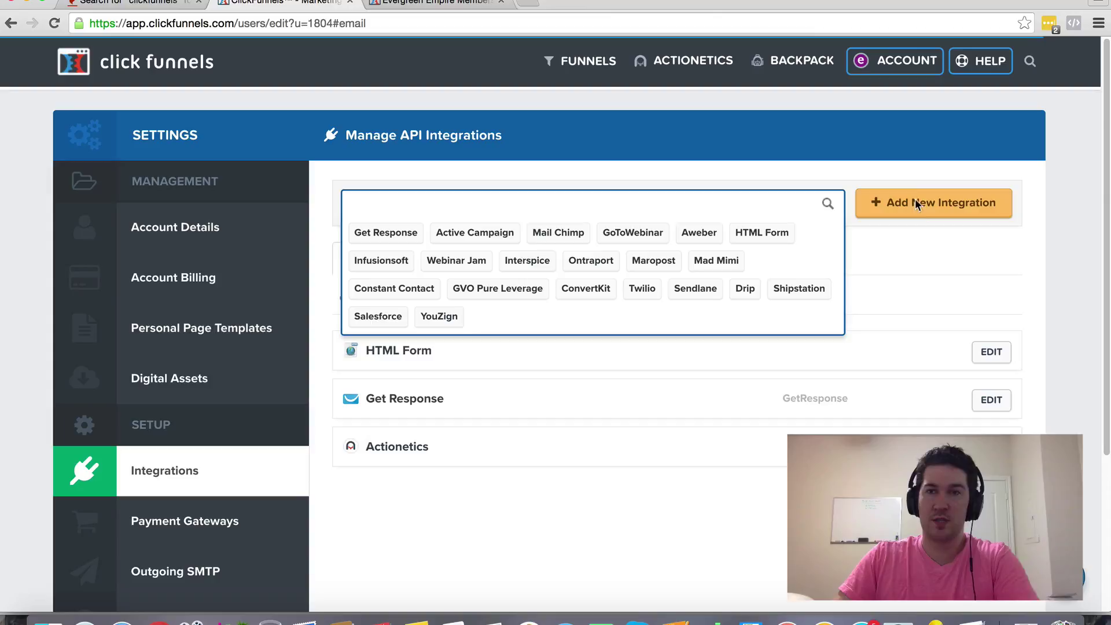
{"action": "left_click", "coordinate": [925, 271]}
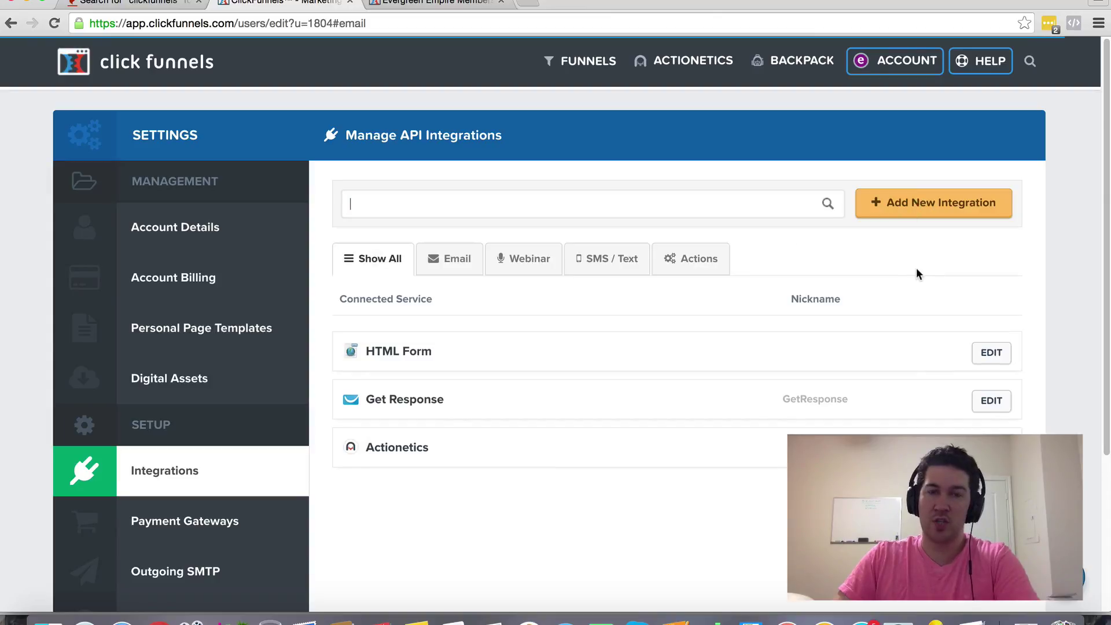
{"action": "left_click", "coordinate": [882, 202]}
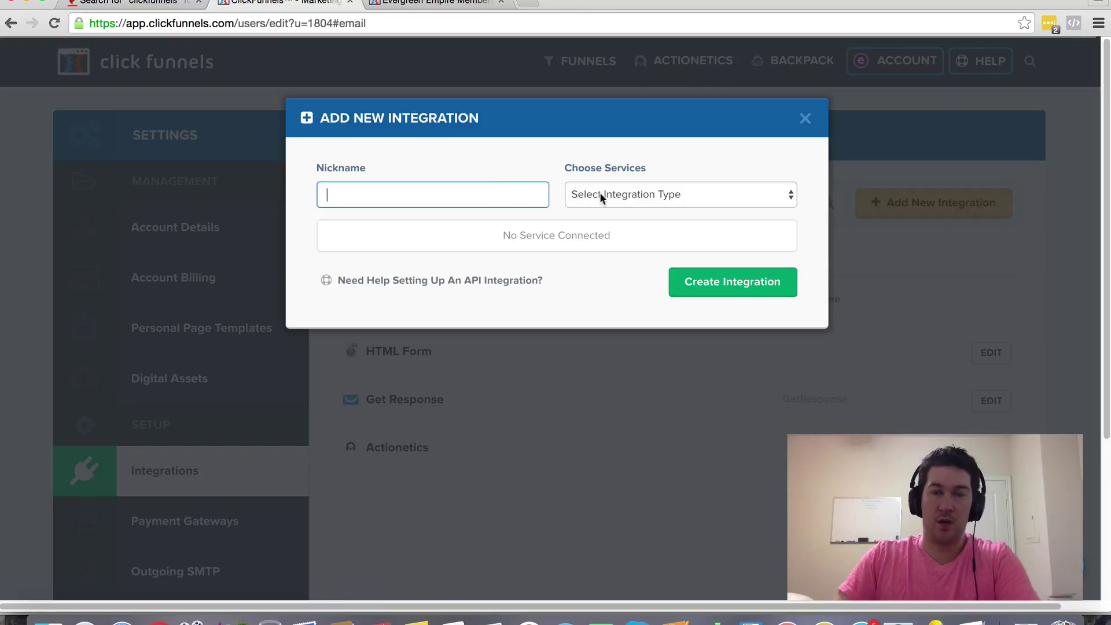
{"action": "left_click", "coordinate": [599, 193]}
{"action": "left_click", "coordinate": [618, 199]}
{"action": "left_click", "coordinate": [616, 203]}
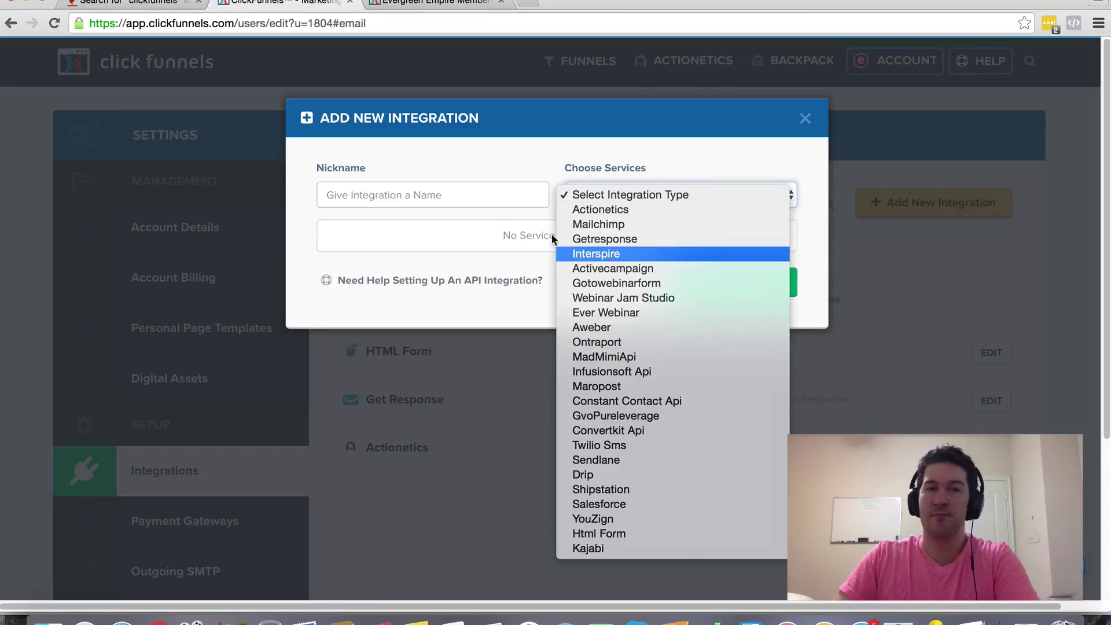
{"action": "left_click", "coordinate": [454, 193]}
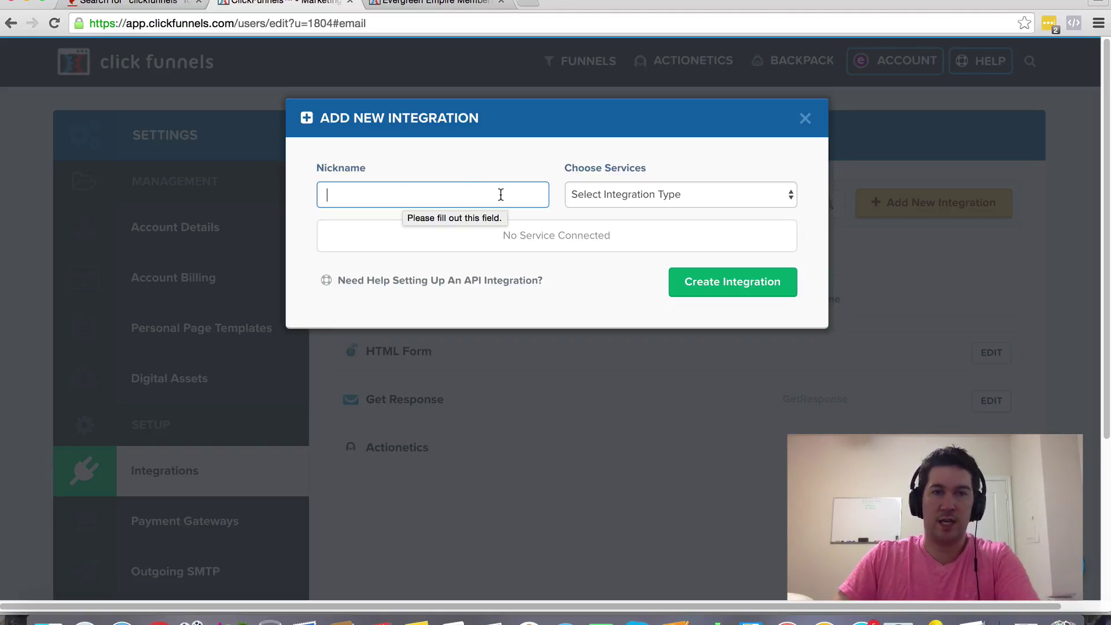
{"action": "left_click", "coordinate": [620, 197]}
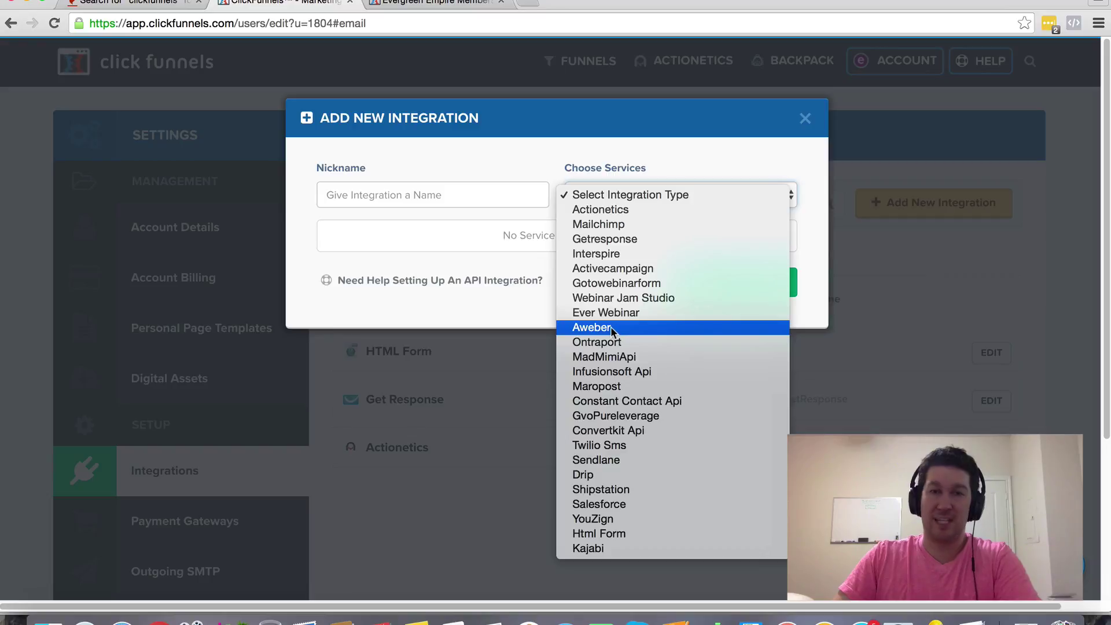
{"action": "left_click", "coordinate": [463, 191]}
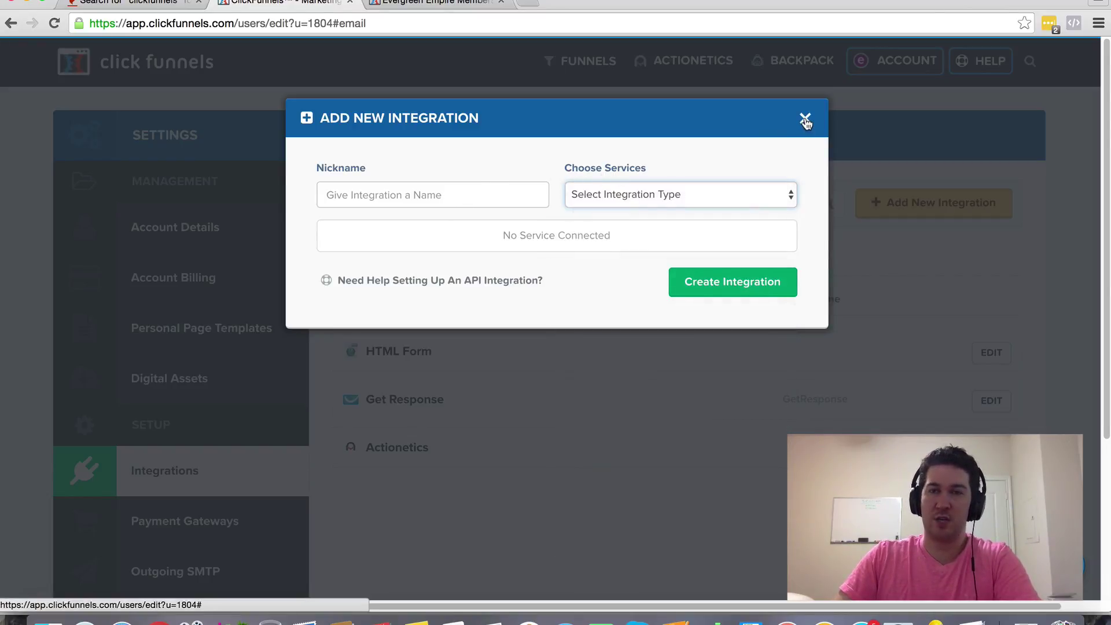
{"action": "left_click", "coordinate": [697, 195]}
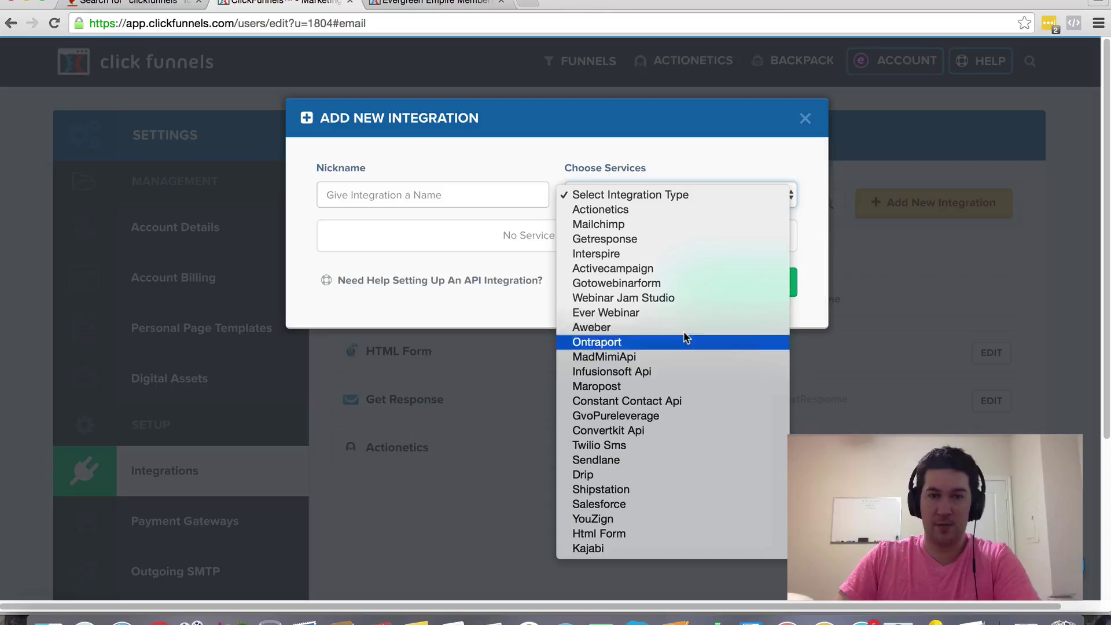
{"action": "left_click", "coordinate": [806, 118]}
{"action": "left_click", "coordinate": [804, 118]}
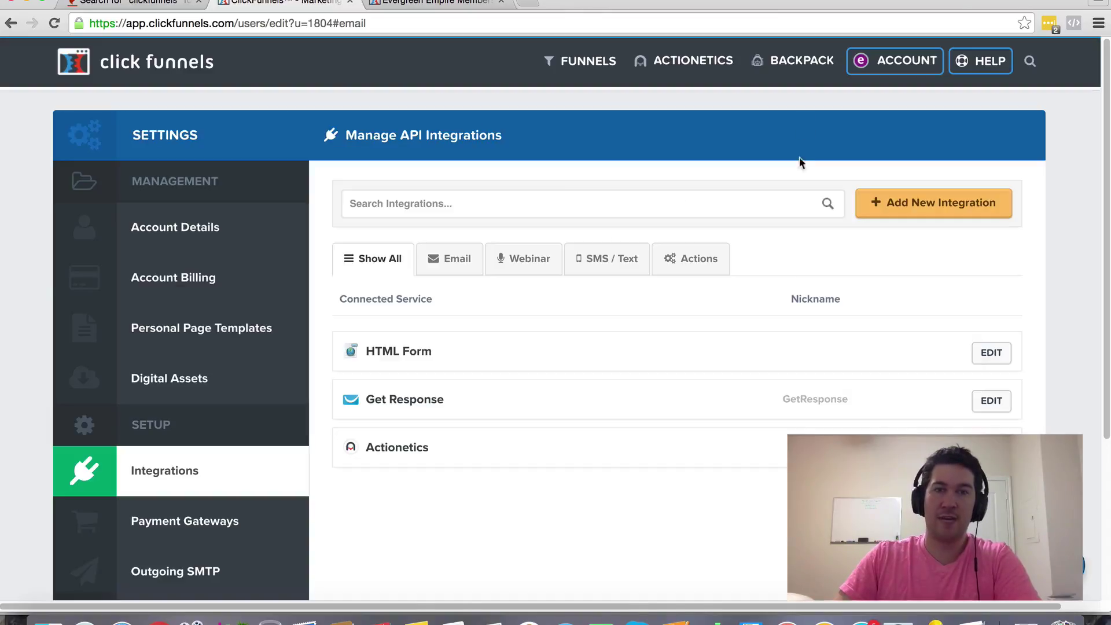
{"action": "scroll", "coordinate": [802, 320], "scroll_direction": "down", "scroll_amount": 3}
{"action": "scroll", "coordinate": [801, 323], "scroll_direction": "up", "scroll_amount": 3}
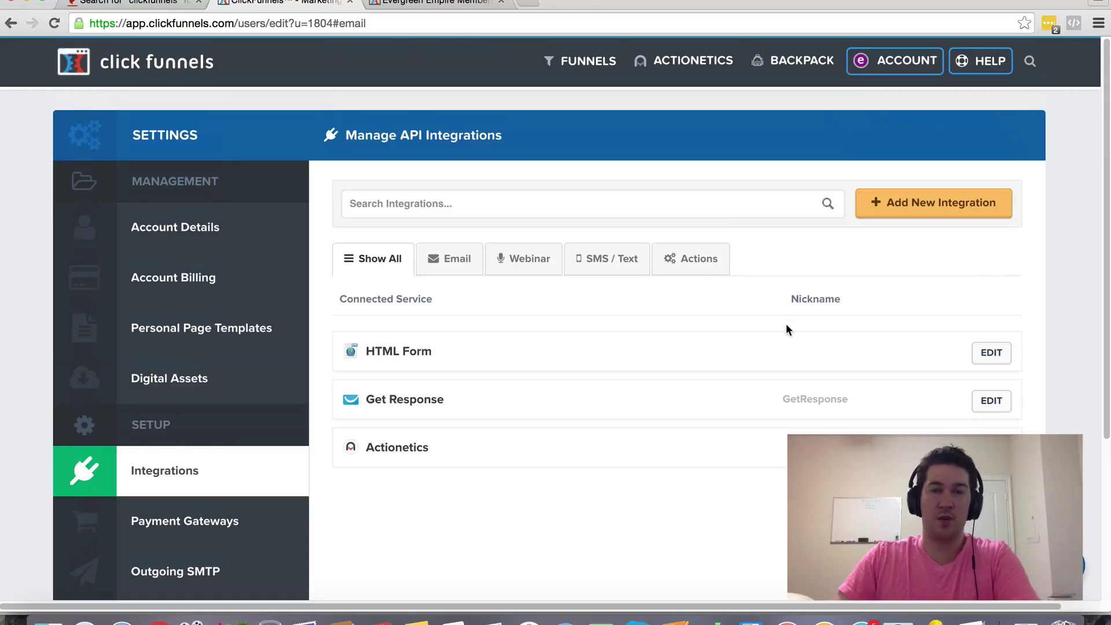
{"action": "scroll", "coordinate": [785, 329], "scroll_direction": "down", "scroll_amount": 3}
{"action": "scroll", "coordinate": [736, 342], "scroll_direction": "up", "scroll_amount": 3}
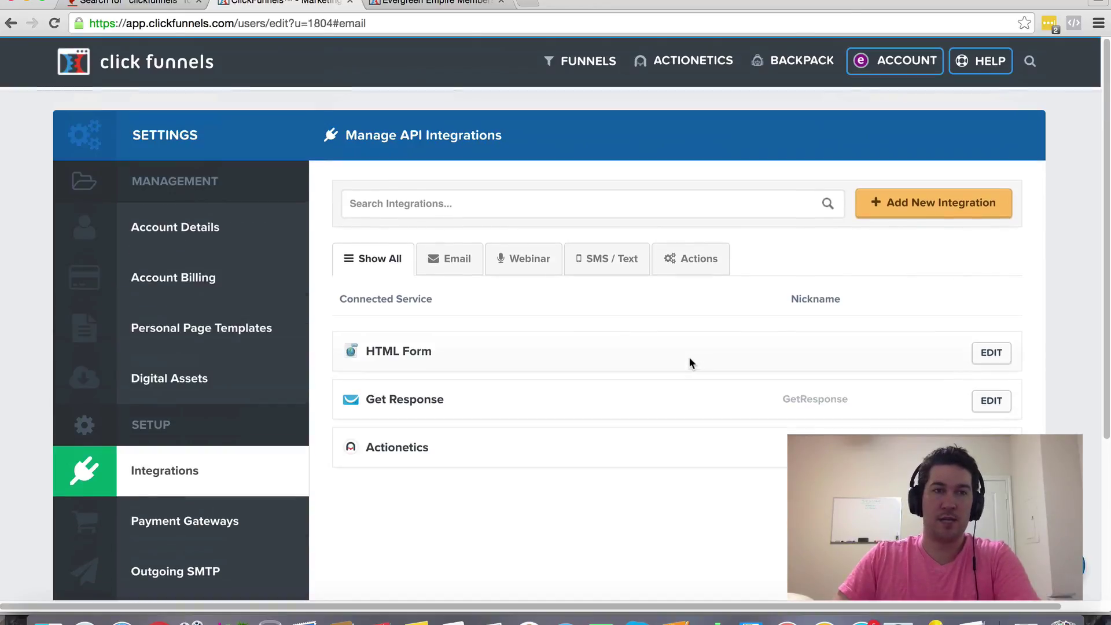
{"action": "scroll", "coordinate": [452, 437], "scroll_direction": "down", "scroll_amount": 2}
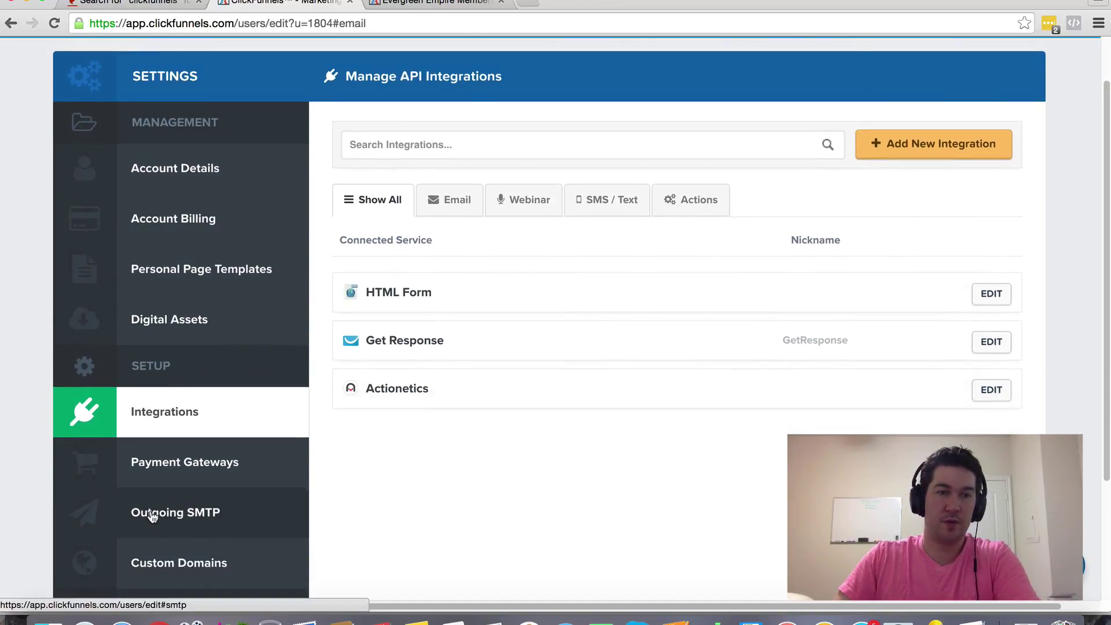
- Show the Outgoing SMTP settings page, which has no SMTP configurations yet
{"action": "left_click", "coordinate": [151, 514]}
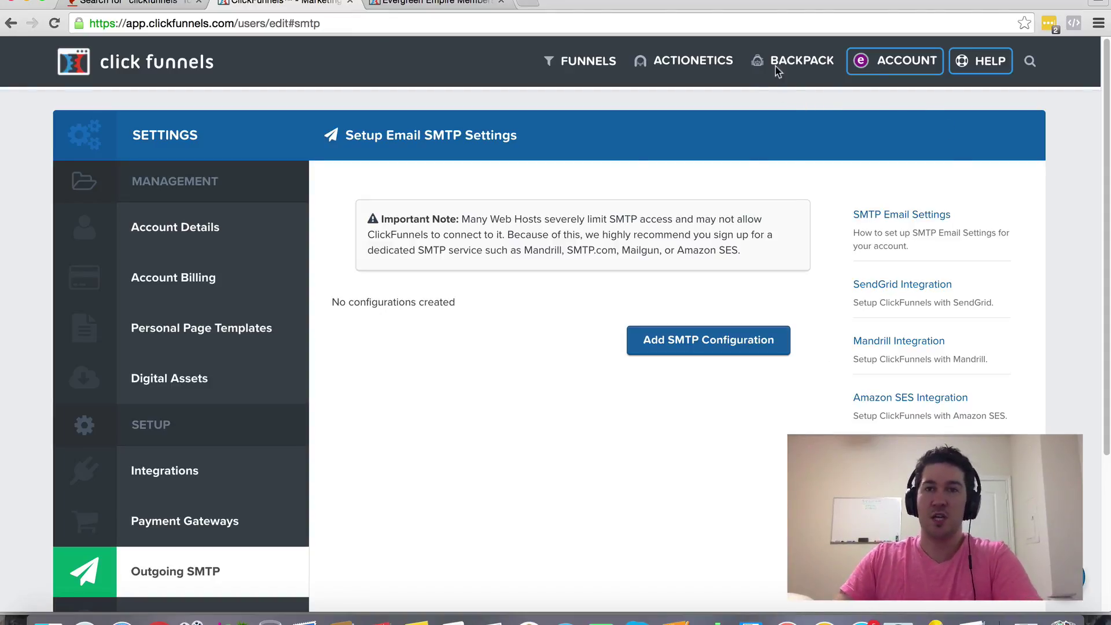
{"action": "mouse_move", "coordinate": [680, 55]}
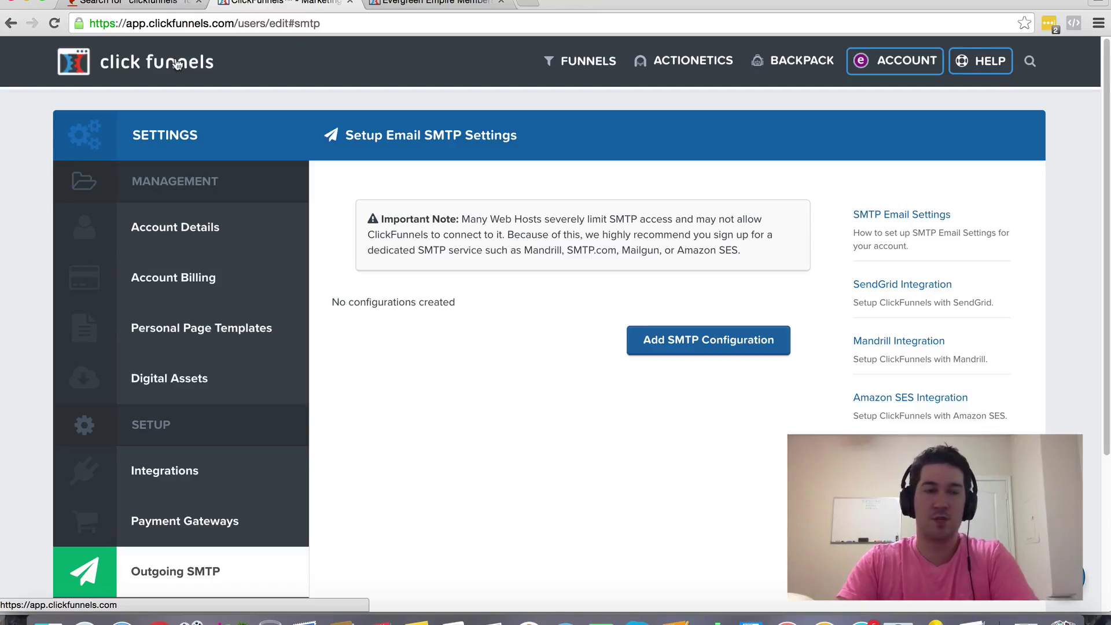
- Return to the funnels dashboard via the logo, browse the funnel category tags, and check the HELP menu
{"action": "left_click", "coordinate": [176, 64]}
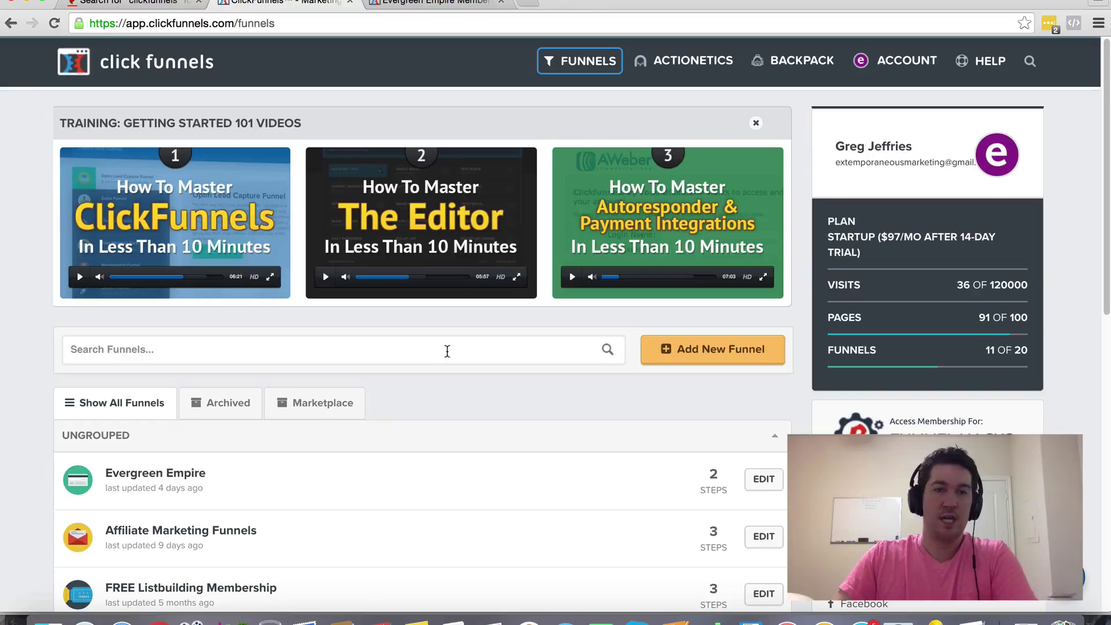
{"action": "left_click", "coordinate": [318, 352]}
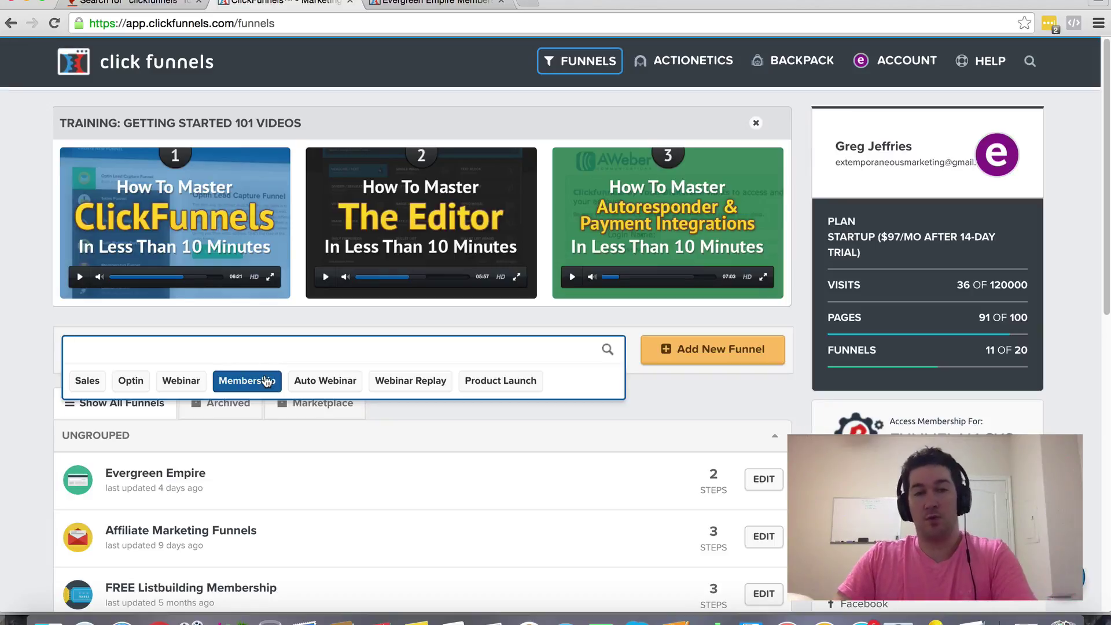
{"action": "left_click", "coordinate": [500, 380]}
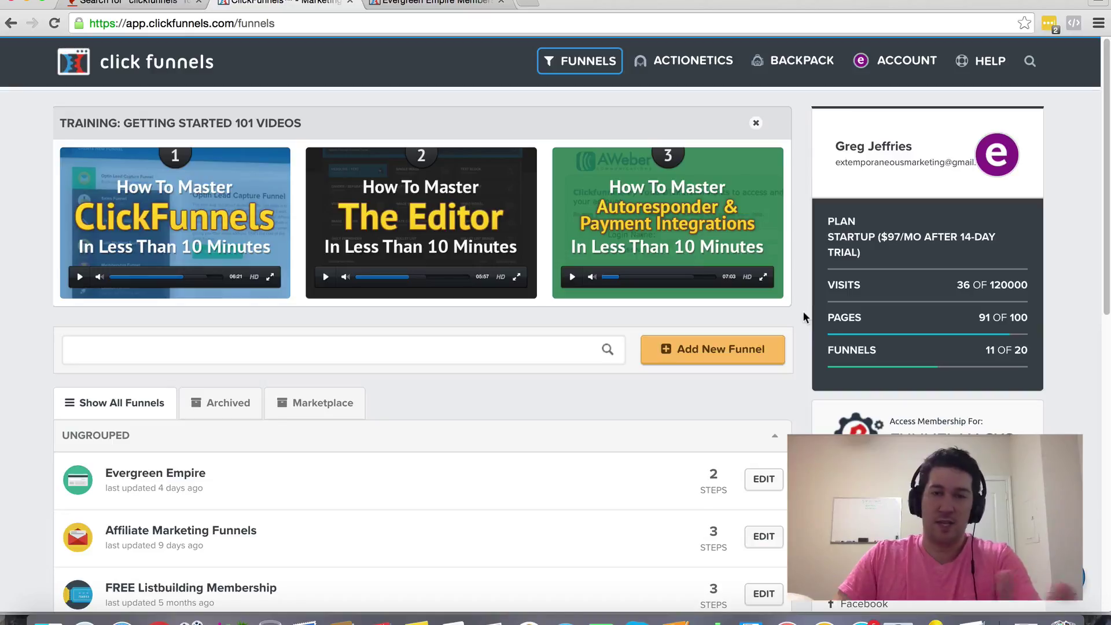
{"action": "left_click", "coordinate": [984, 62]}
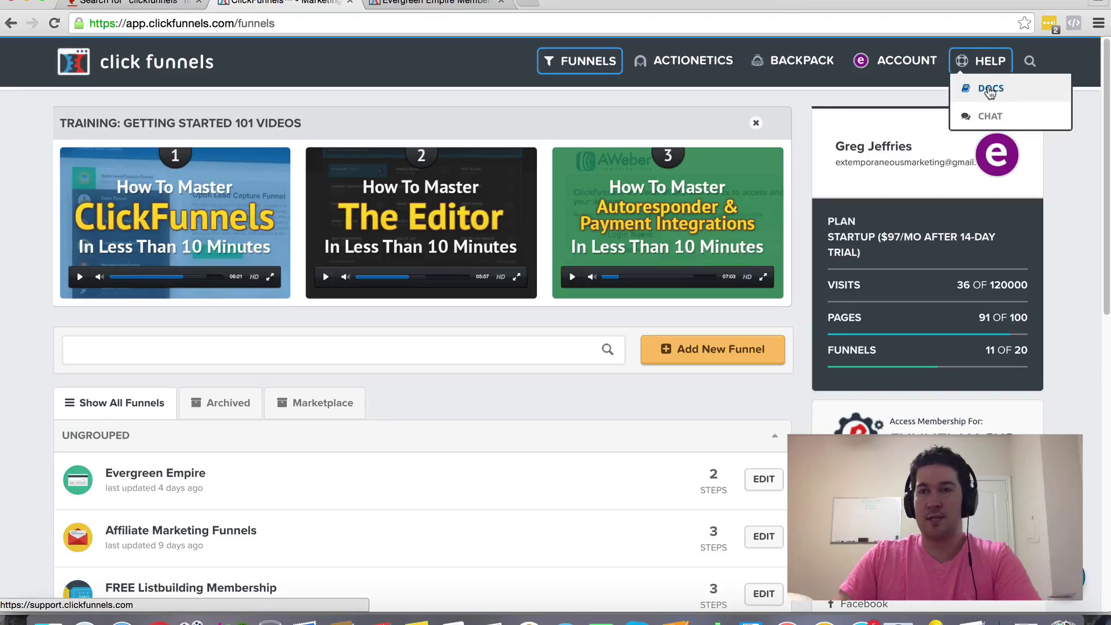
{"action": "left_click", "coordinate": [999, 118]}
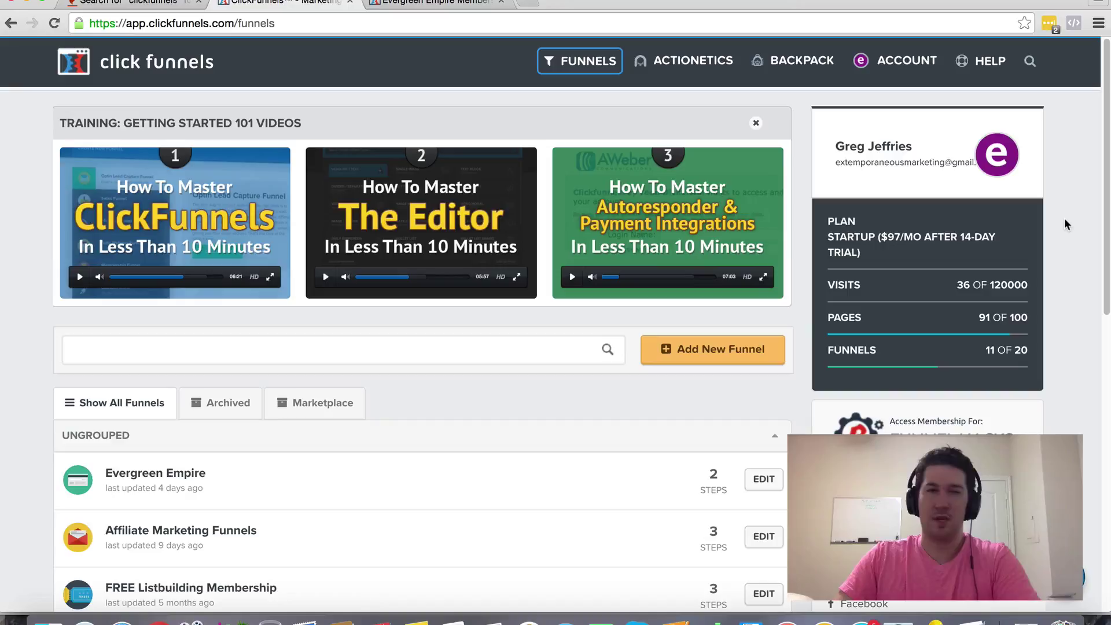
- Switch to the Evergreen Empire Membership Area tab, then back to the funnels dashboard tab
{"action": "left_click", "coordinate": [425, 4]}
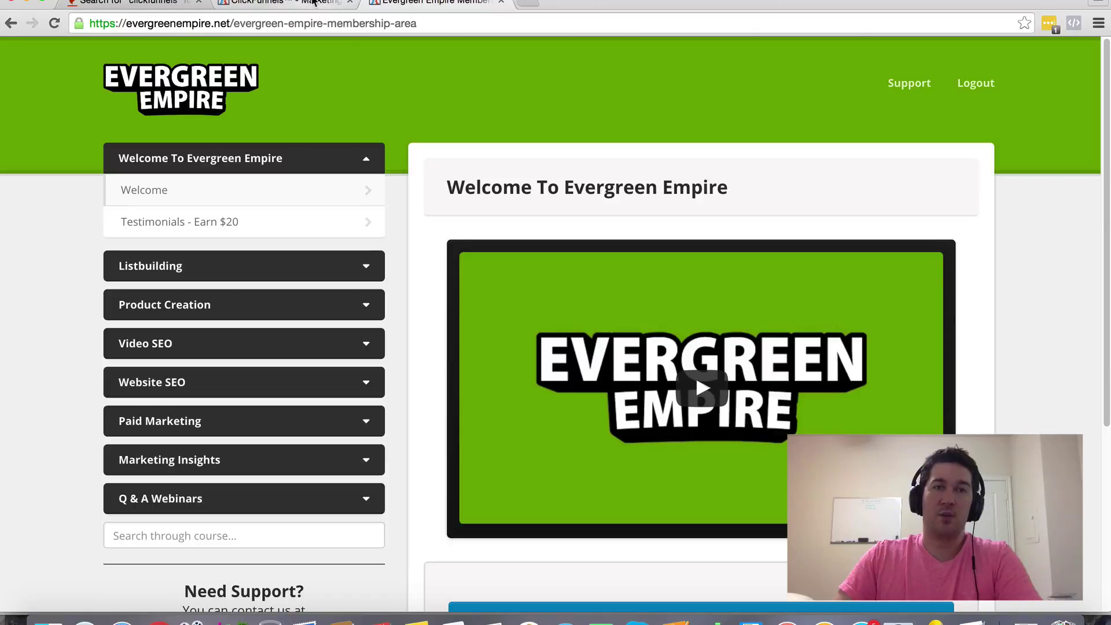
{"action": "left_click", "coordinate": [313, 3]}
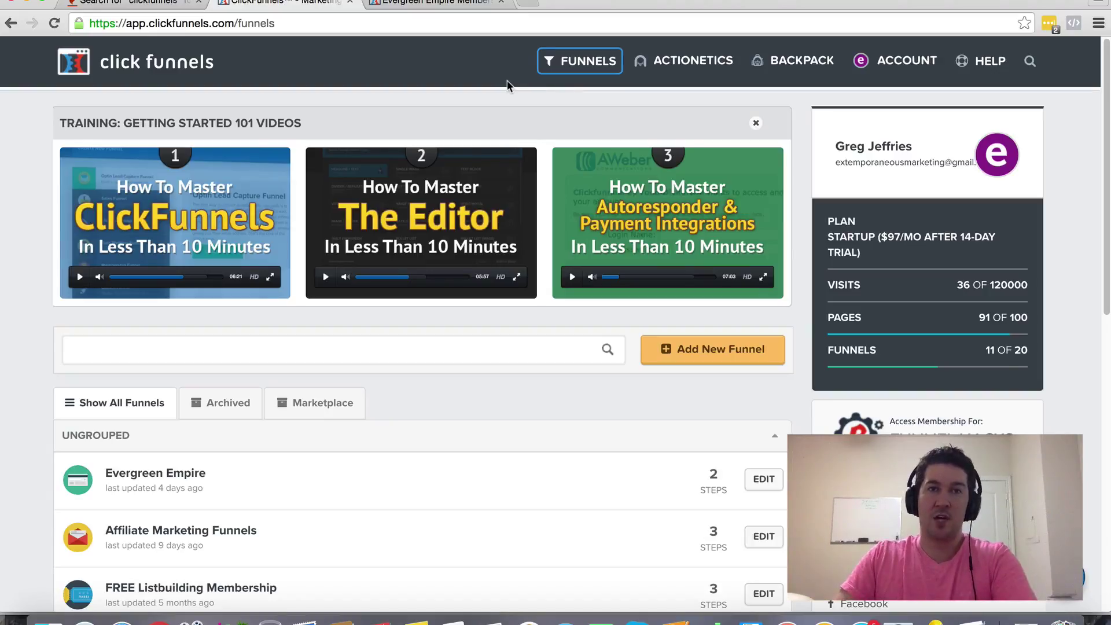
{"action": "left_click", "coordinate": [453, 6]}
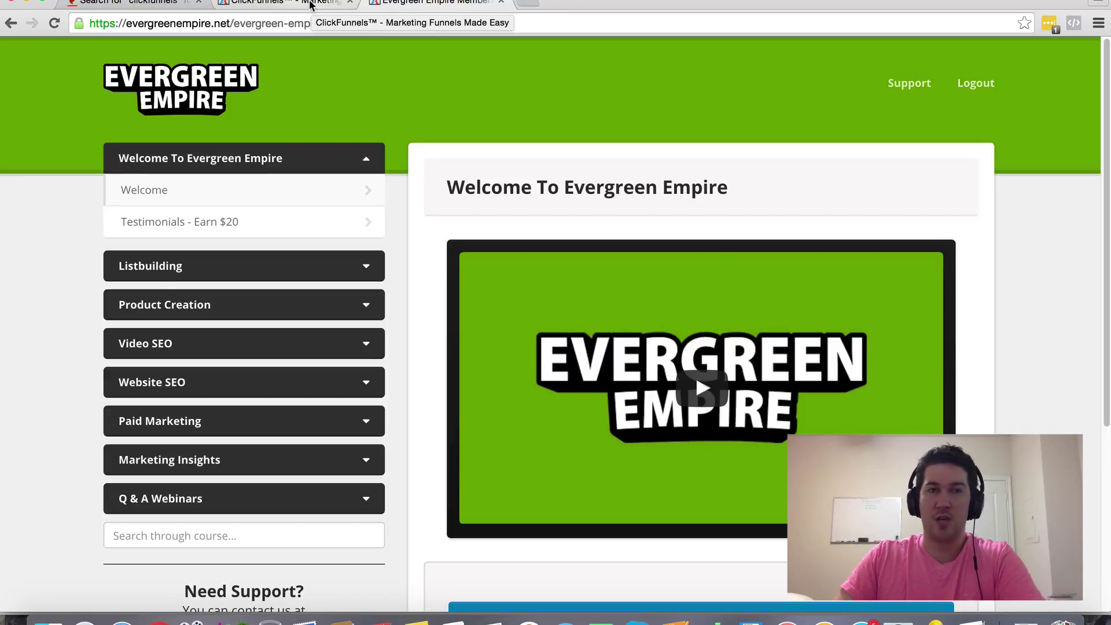
- Switch to the ClickFunnels browser tab showing the funnels dashboard
{"action": "left_click", "coordinate": [310, 5]}
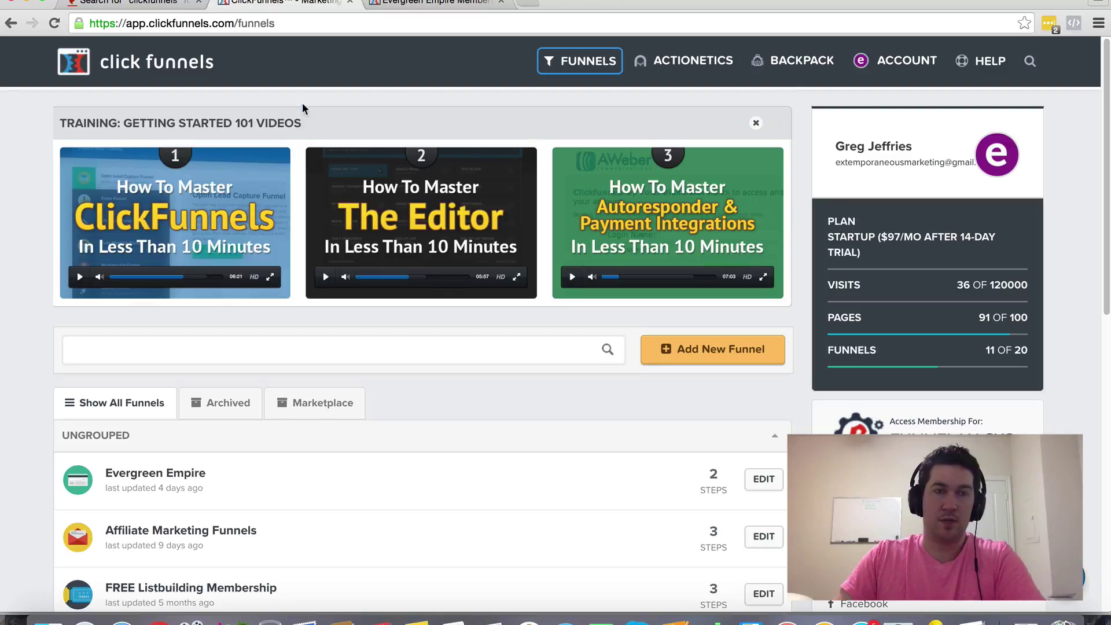